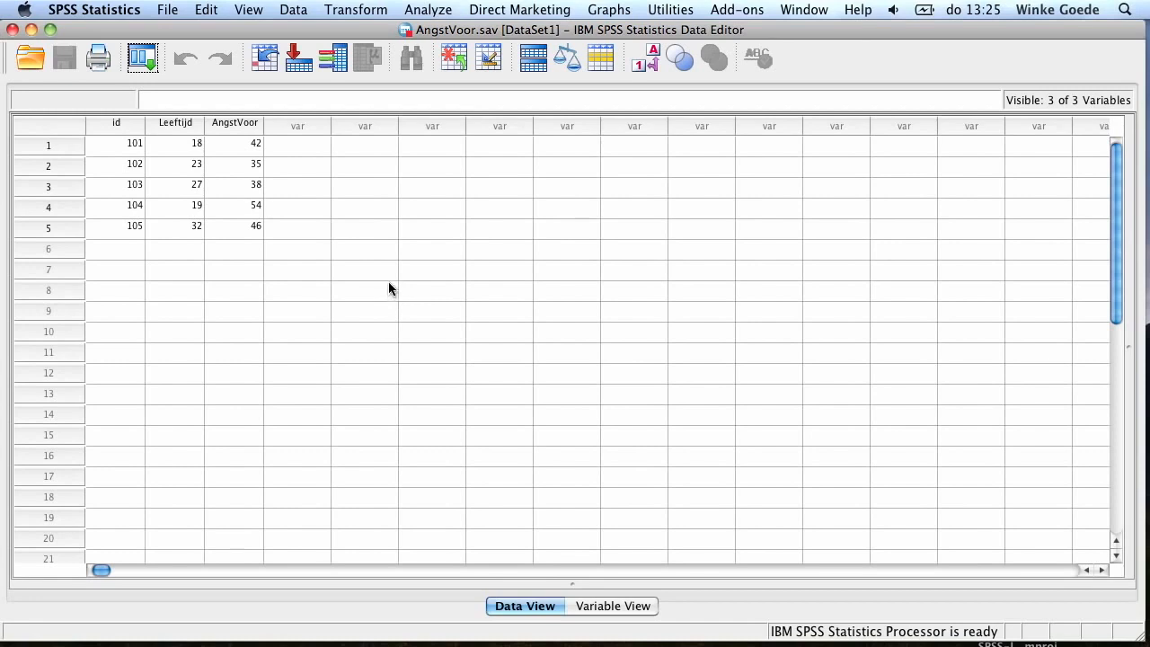
Step: Start merging additional cases into the active dataset from the external file AngstVoor_ExtraPPN.sav on the Desktop
click(293, 8)
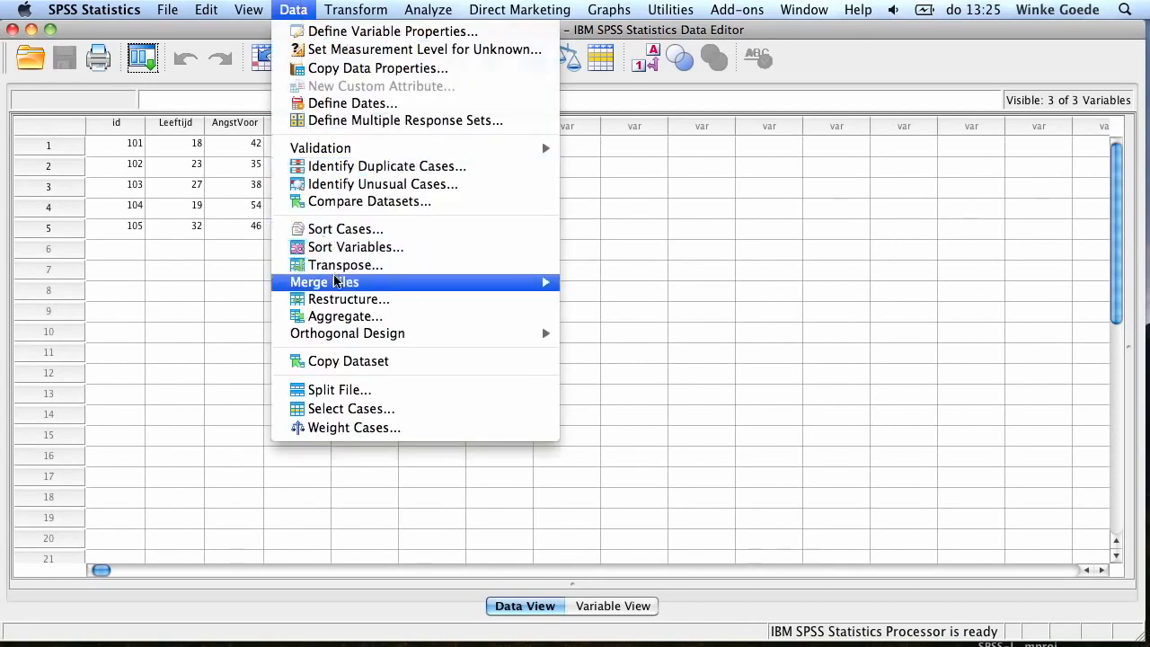
mouse_move(334, 284)
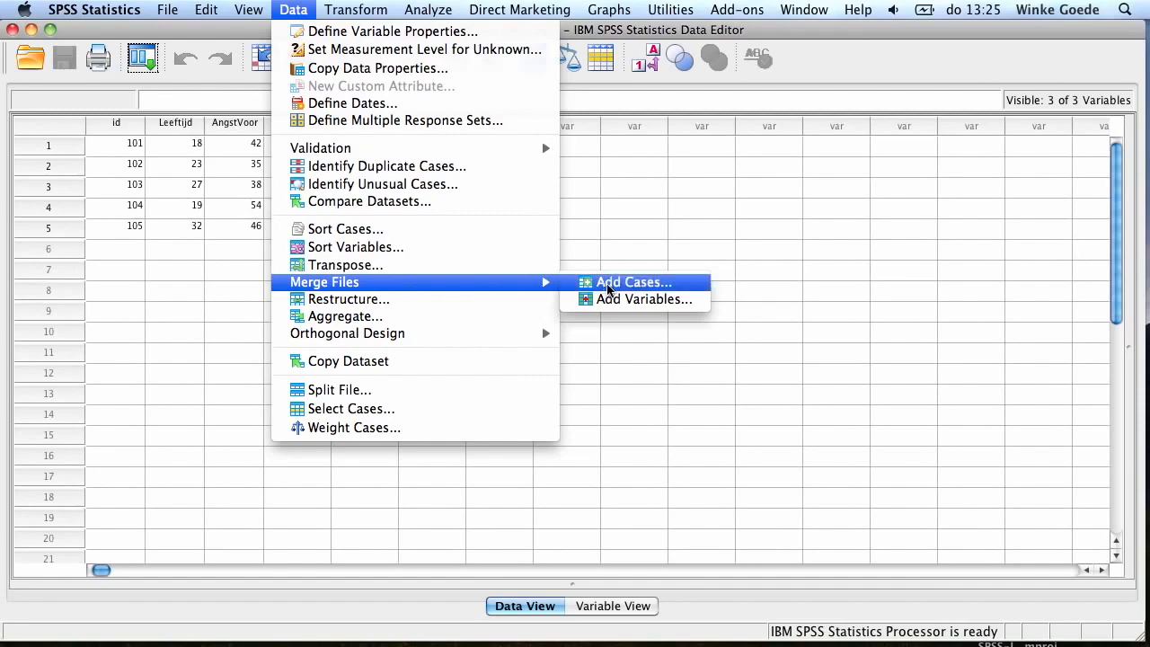
click(607, 285)
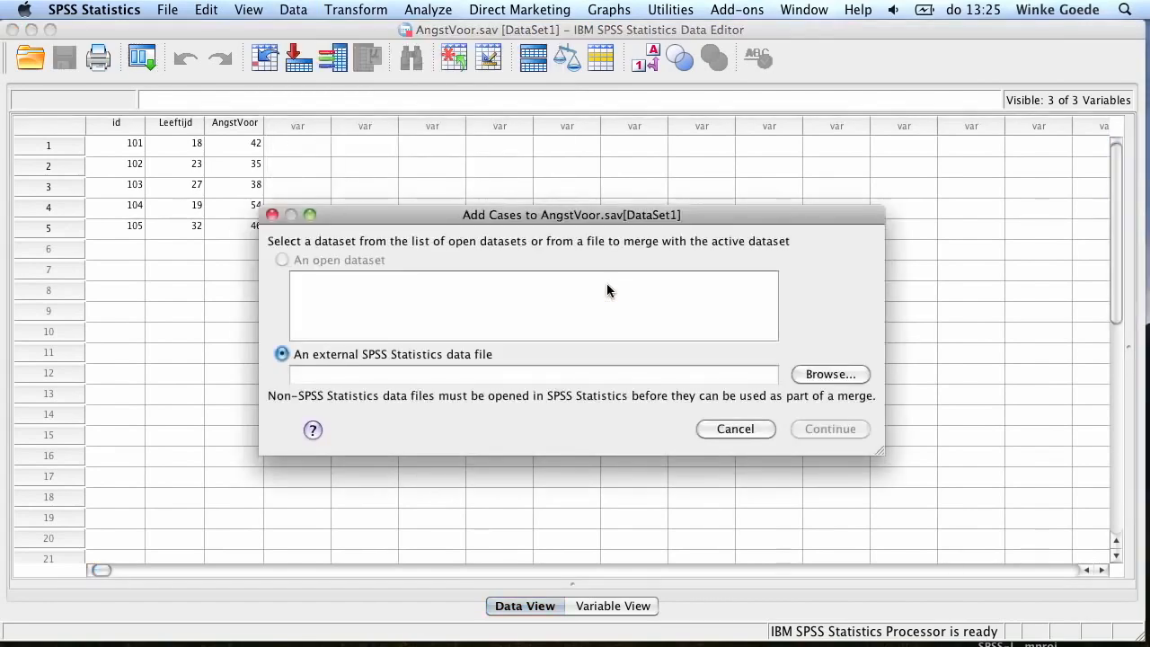
click(830, 374)
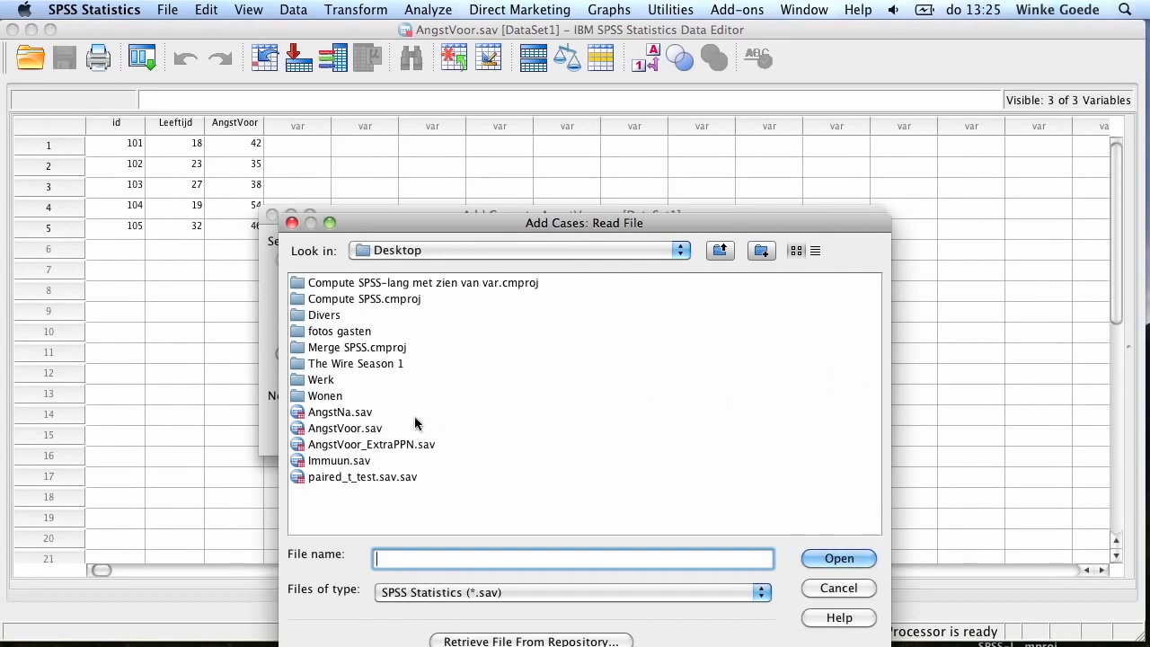
click(406, 444)
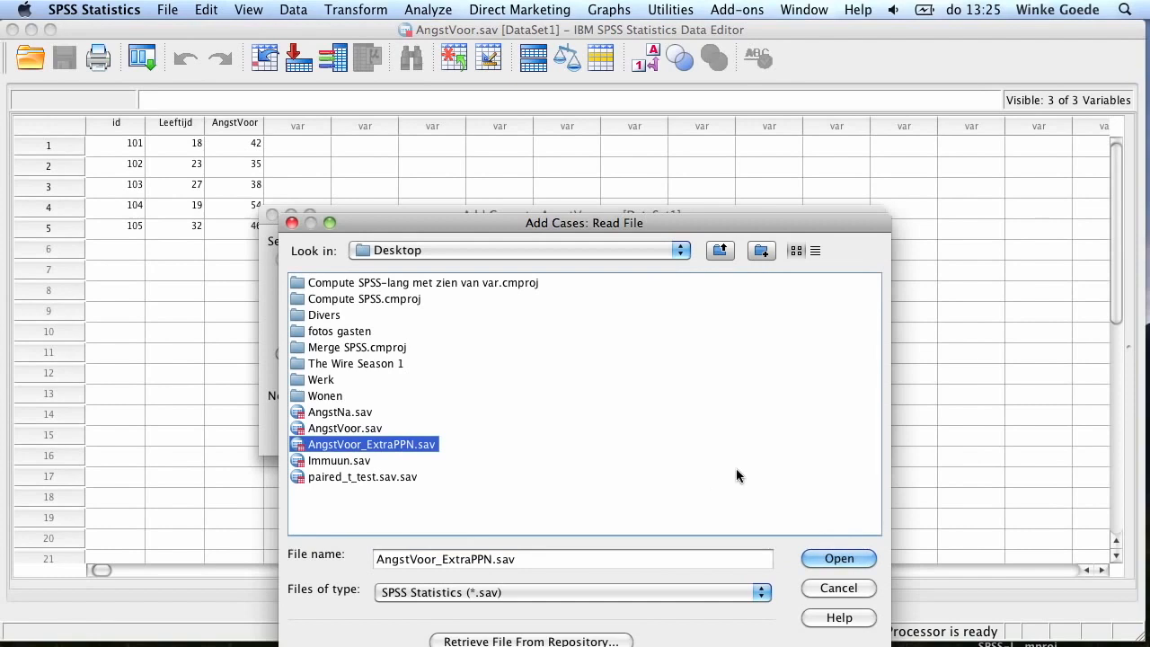
click(860, 561)
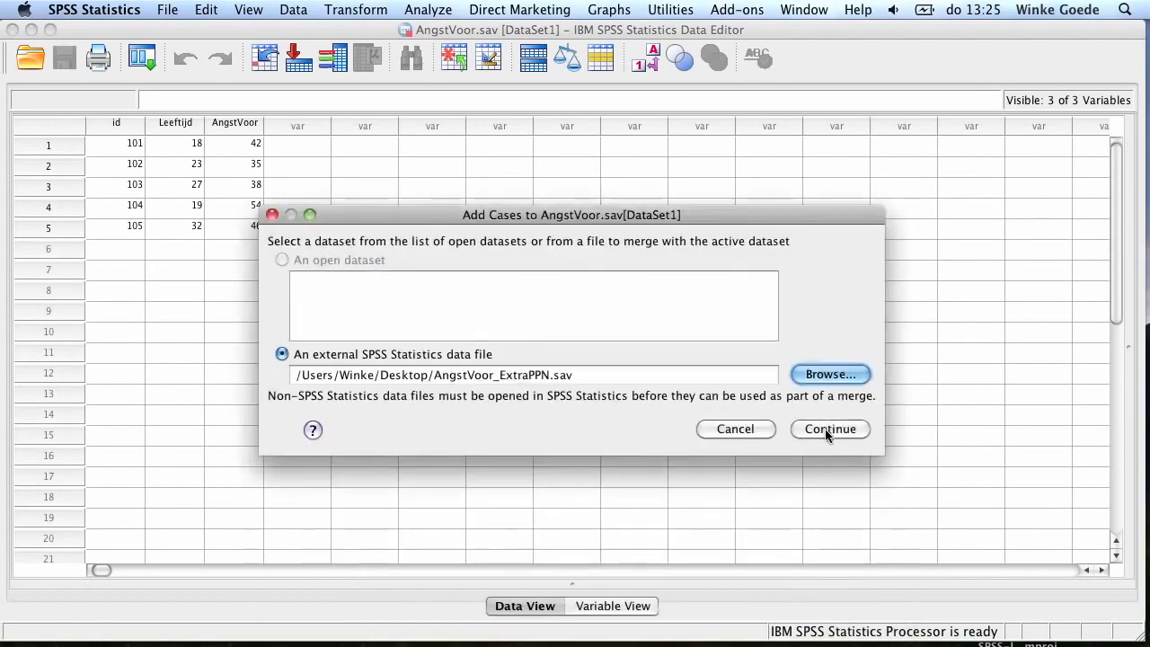
click(826, 431)
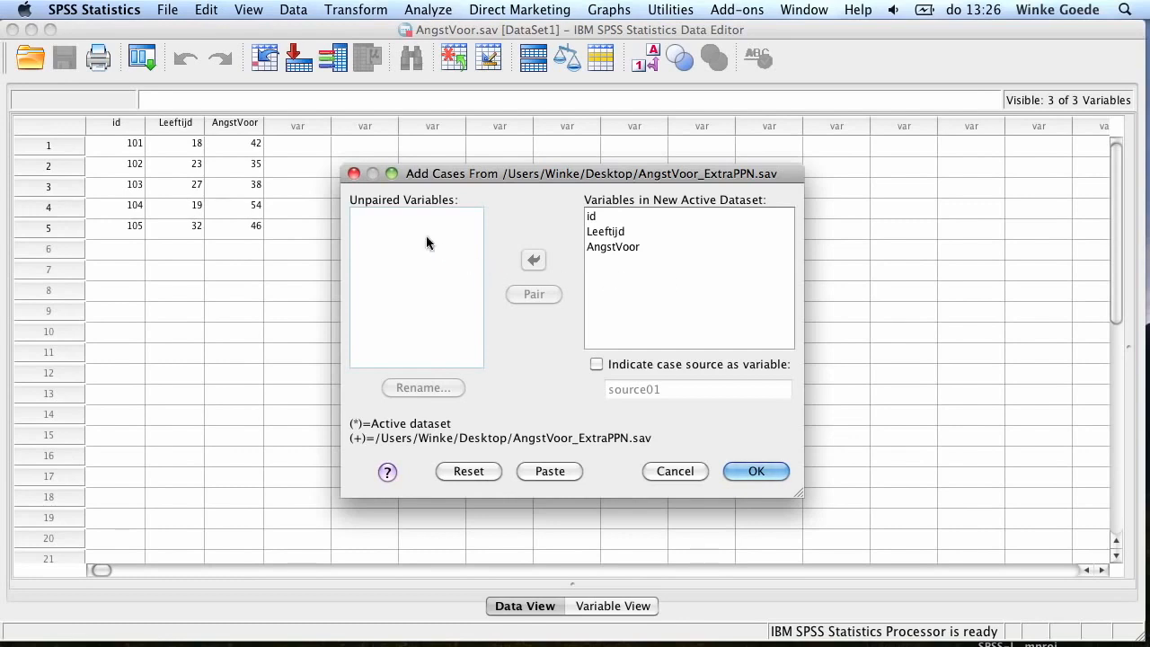
Step: Move AngstVoor out of the new active dataset's variables, and pair its (*) and (+) versions again
click(624, 246)
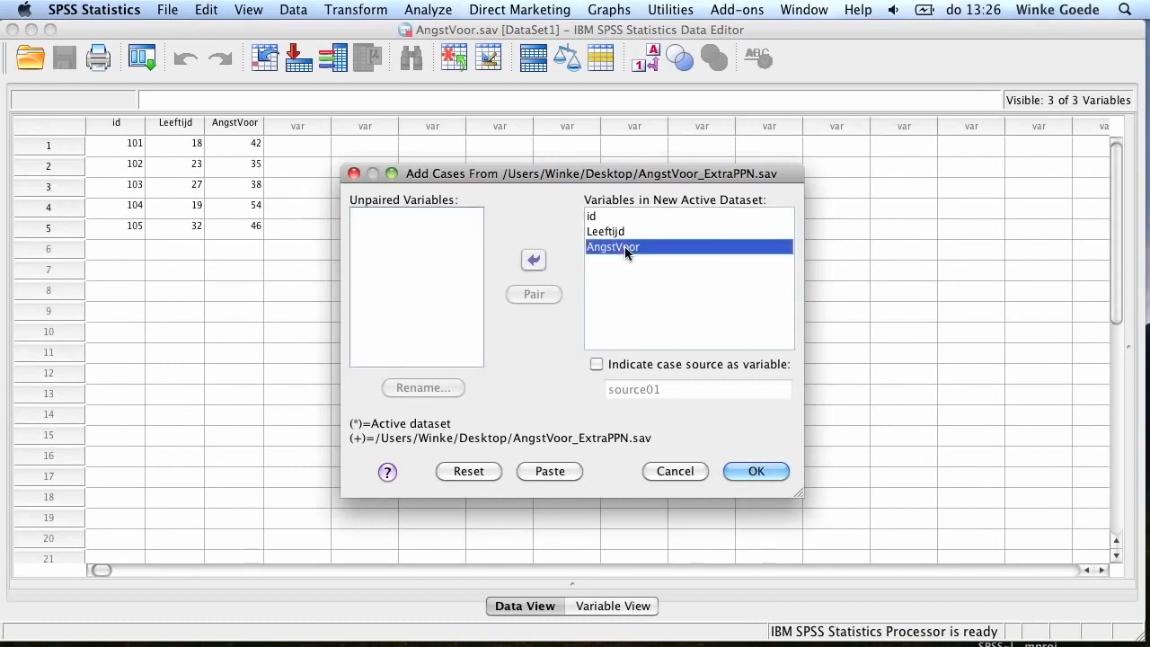
click(532, 261)
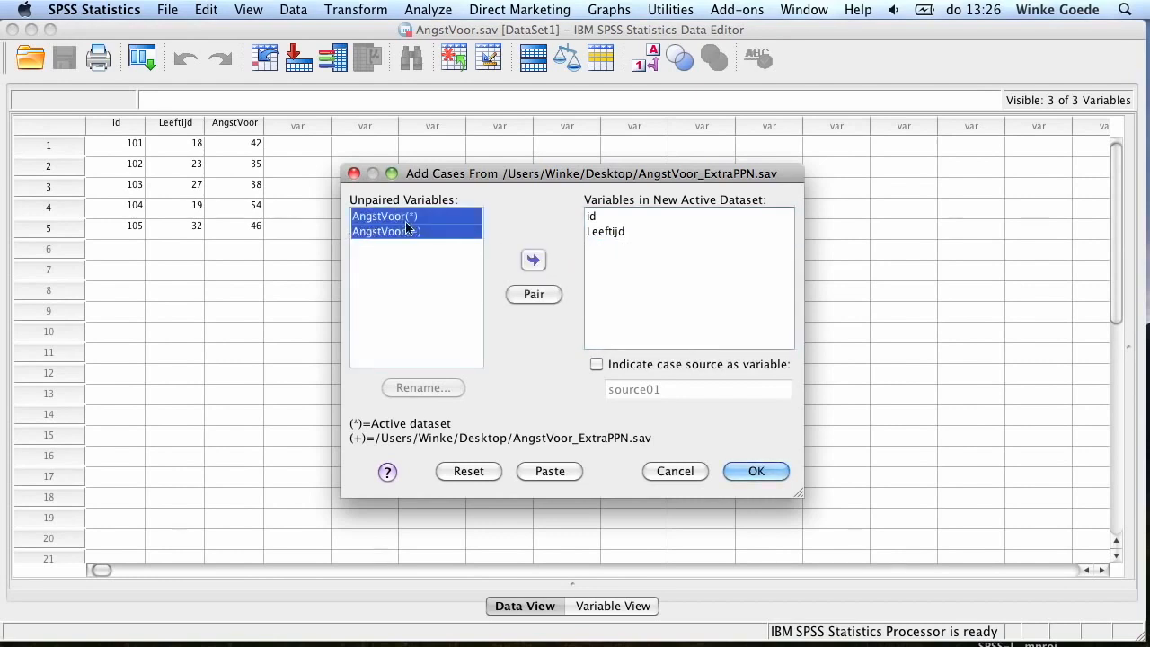
click(409, 222)
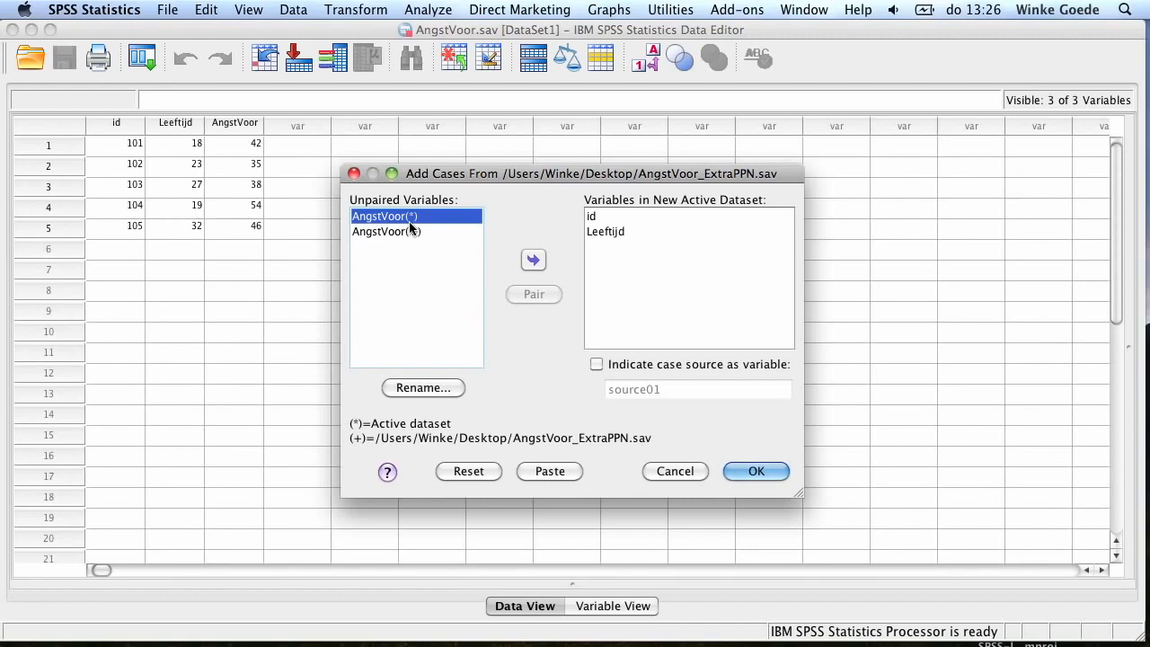
click(391, 231)
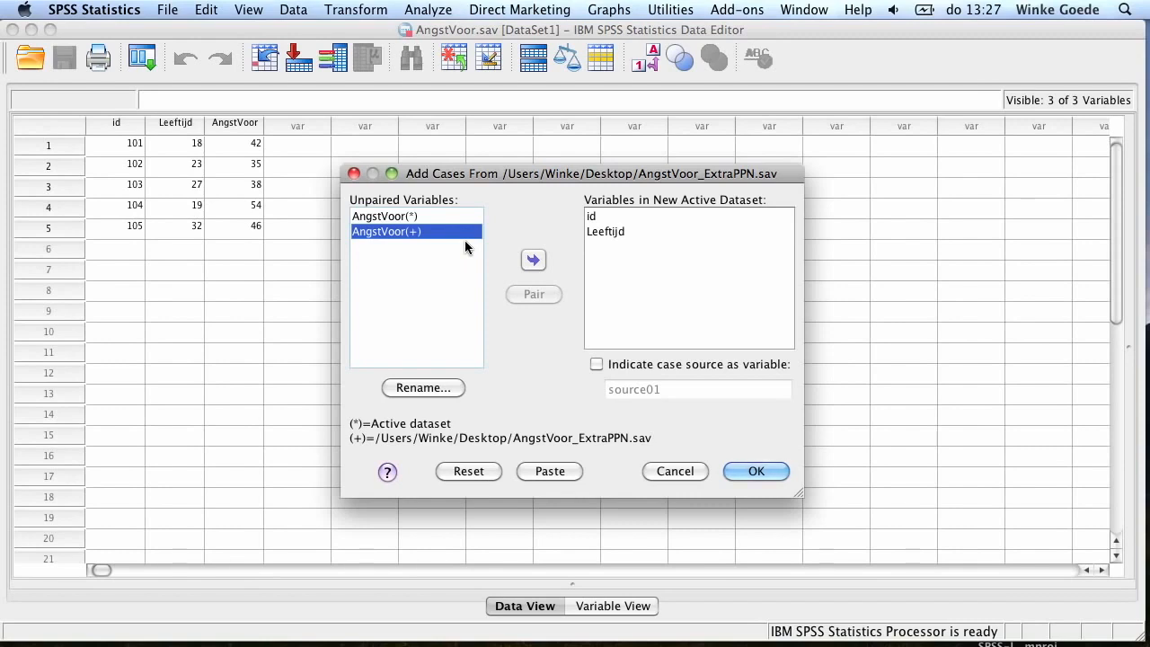
shift+click(404, 218)
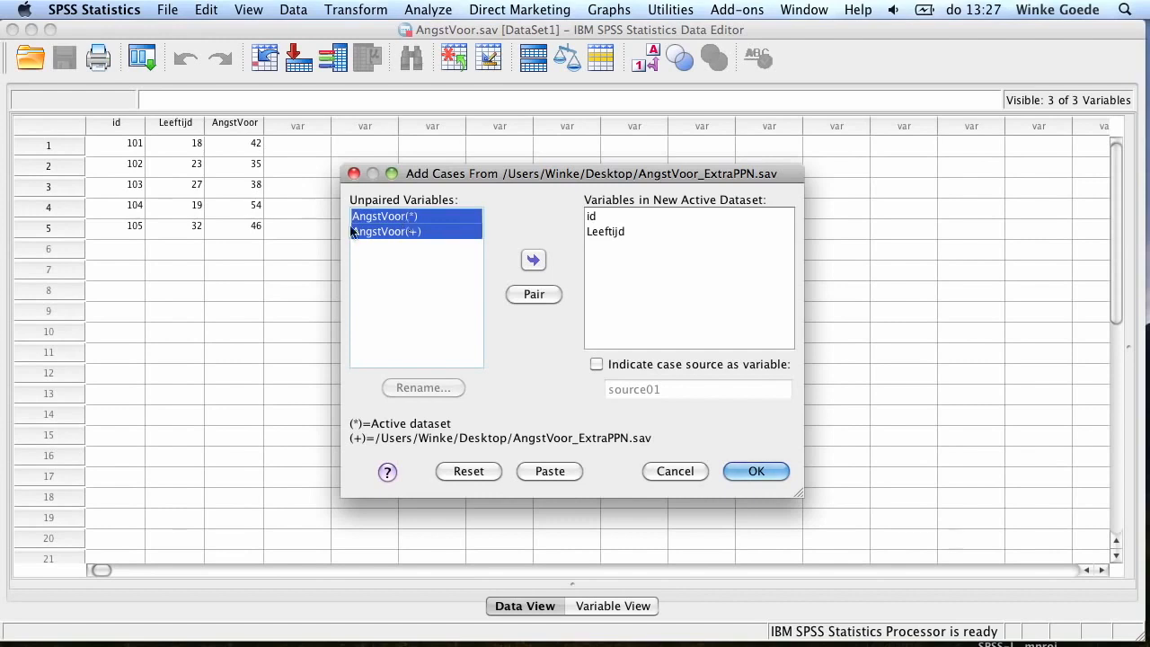
click(535, 294)
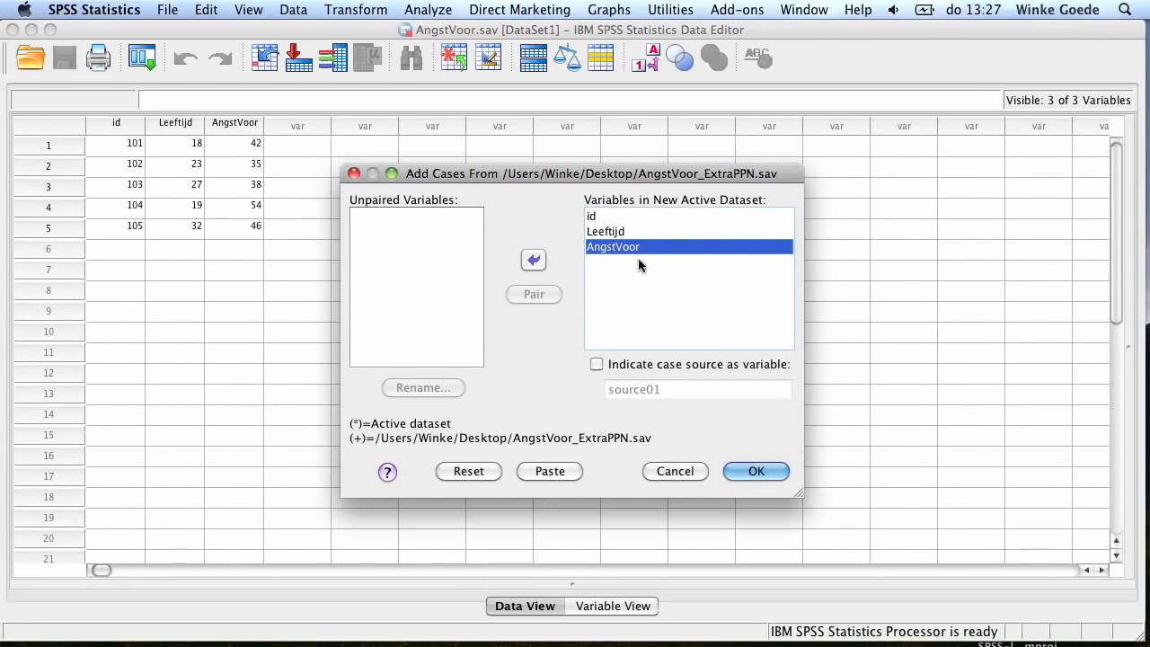
click(679, 248)
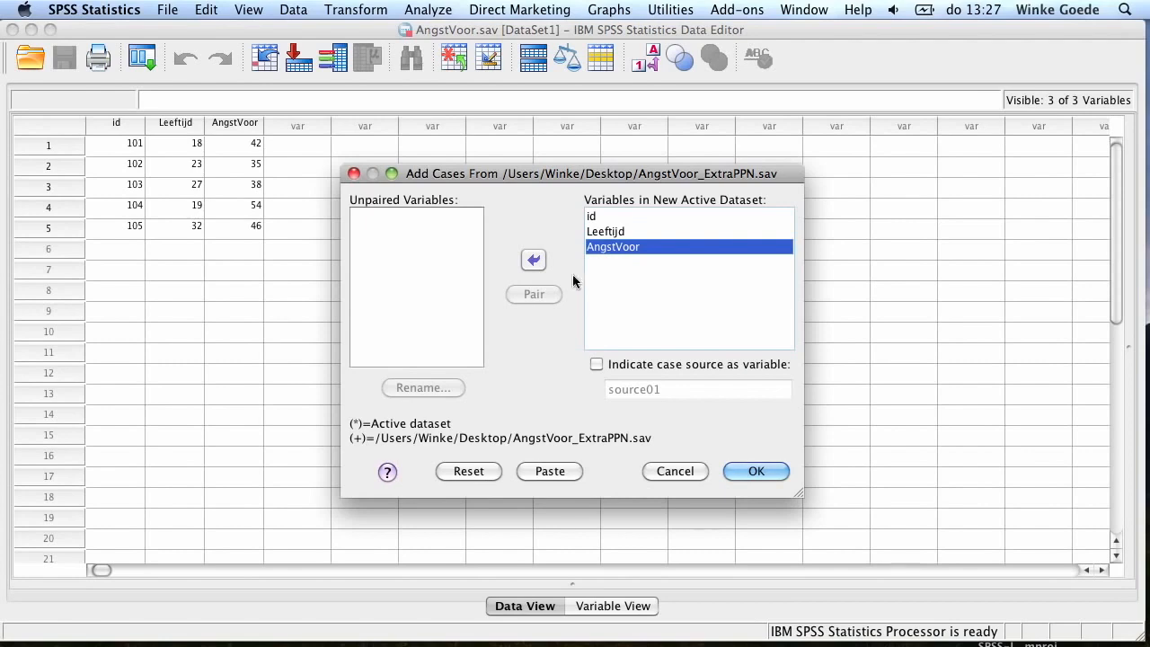
Step: Generate the ADD FILES syntax for the case merge, run all of it, and return to the data
click(542, 472)
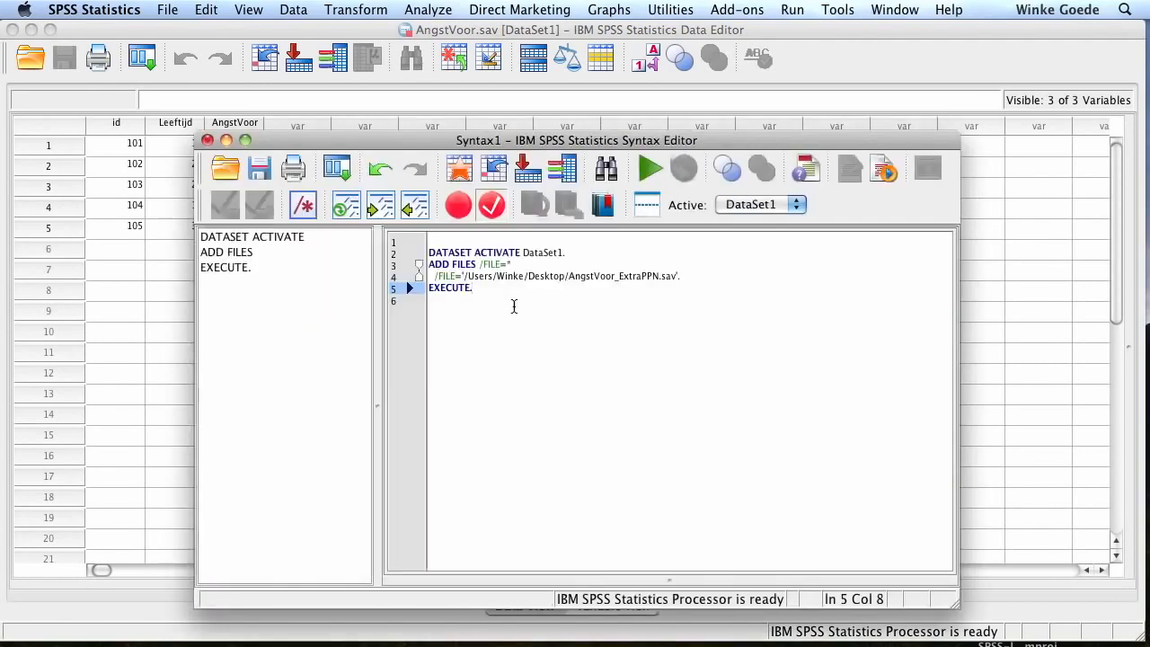
drag(473, 289, 429, 251)
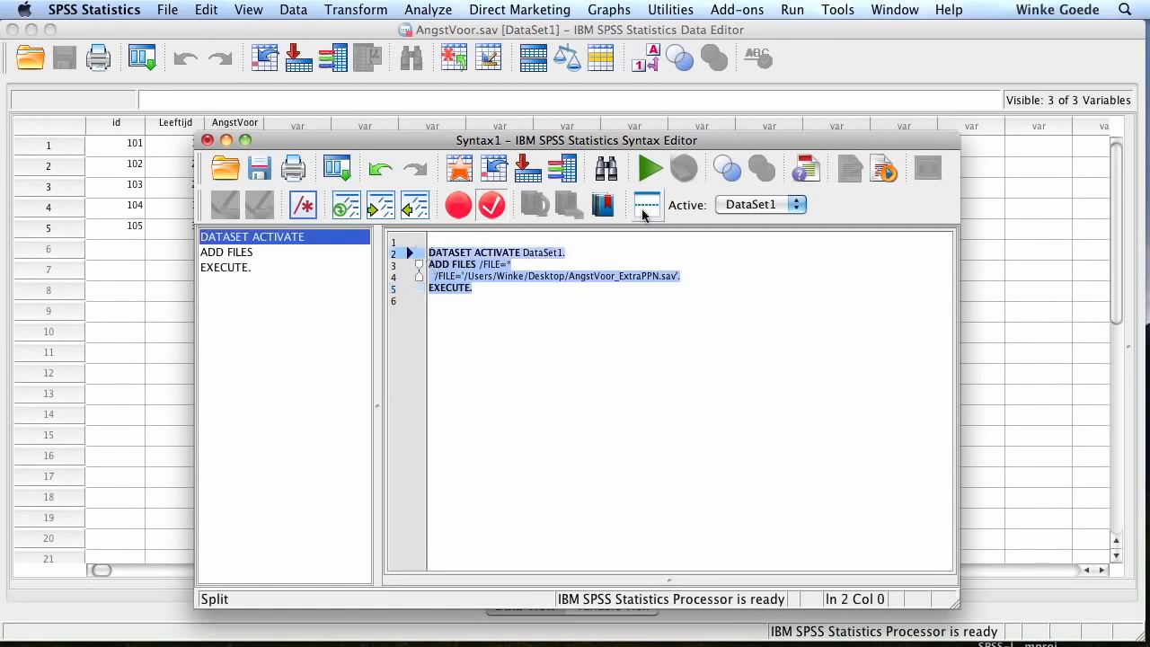
click(644, 171)
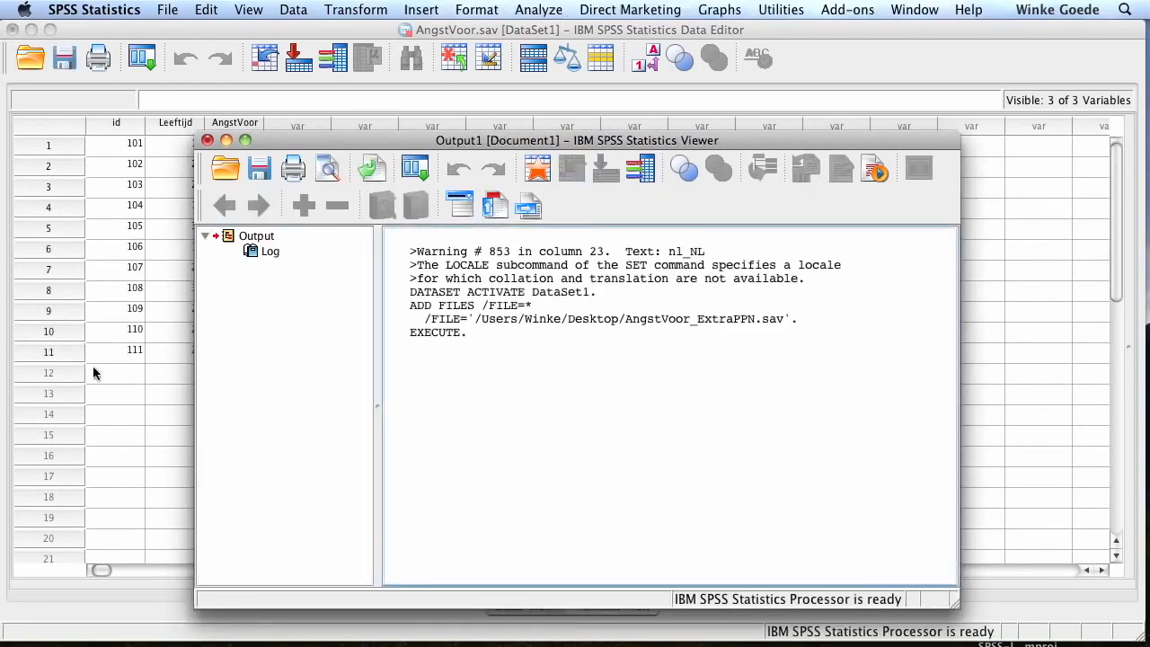
click(123, 392)
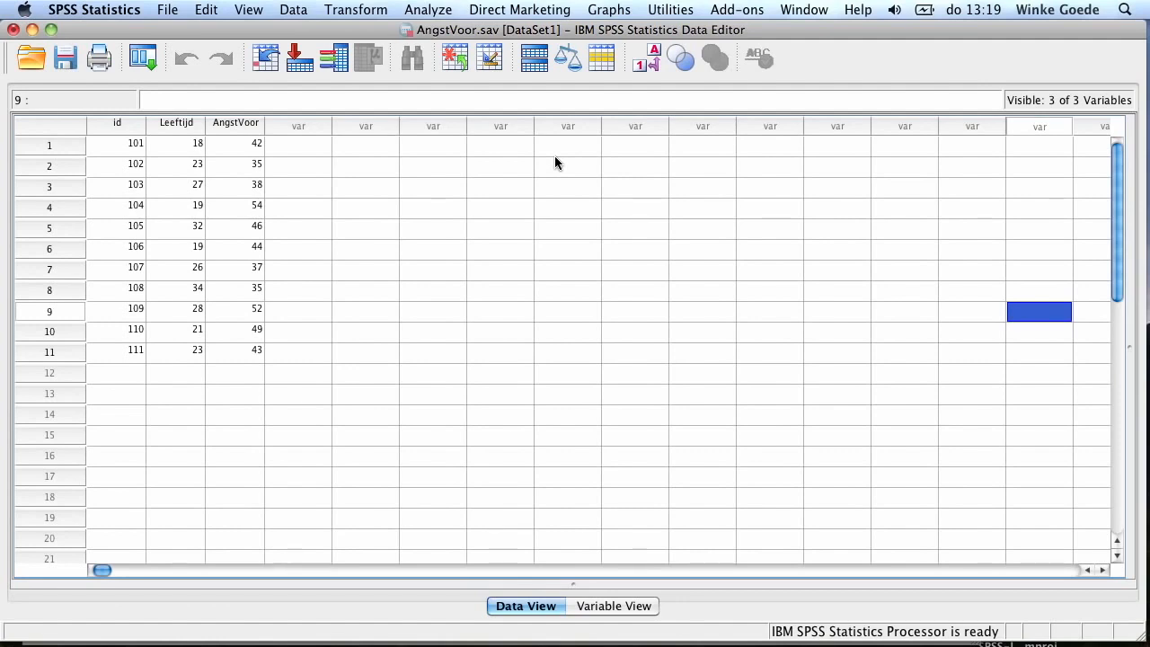
Step: Start merging additional variables into the active dataset from the external file AngstNa.sav on the Desktop
click(295, 10)
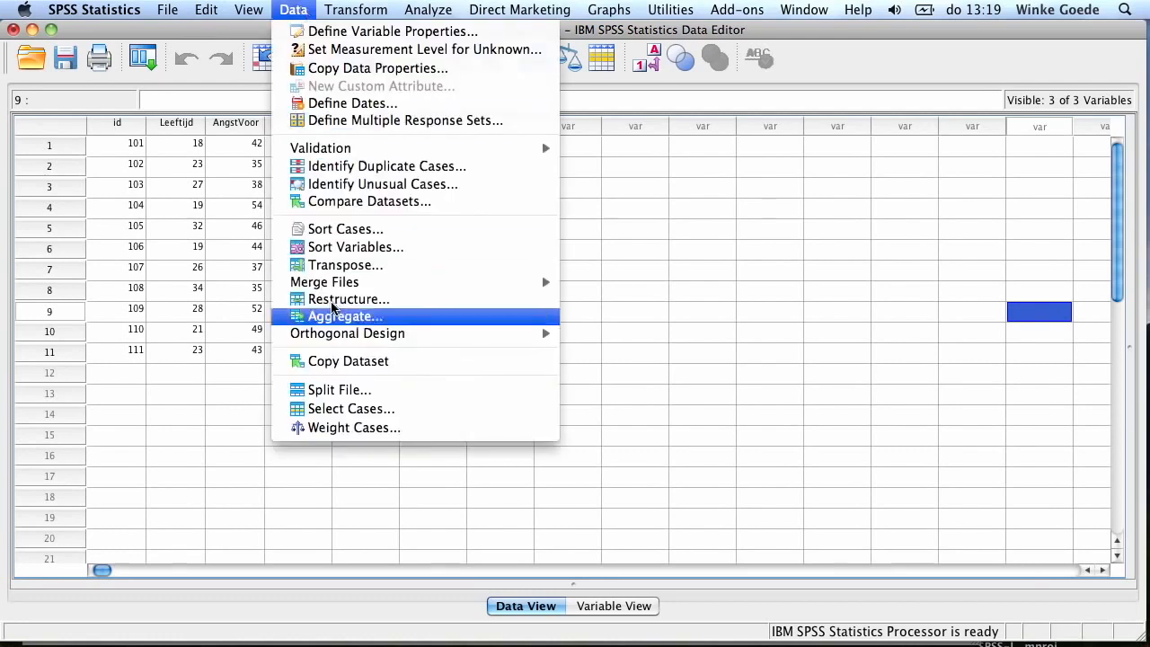
mouse_move(338, 286)
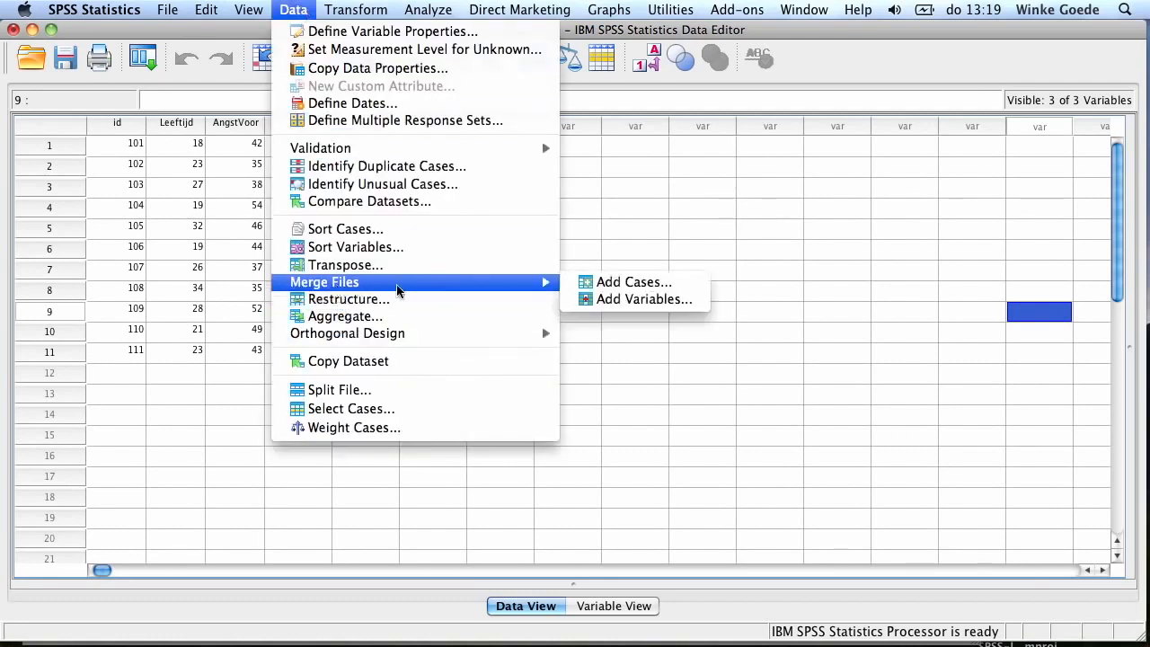
click(644, 300)
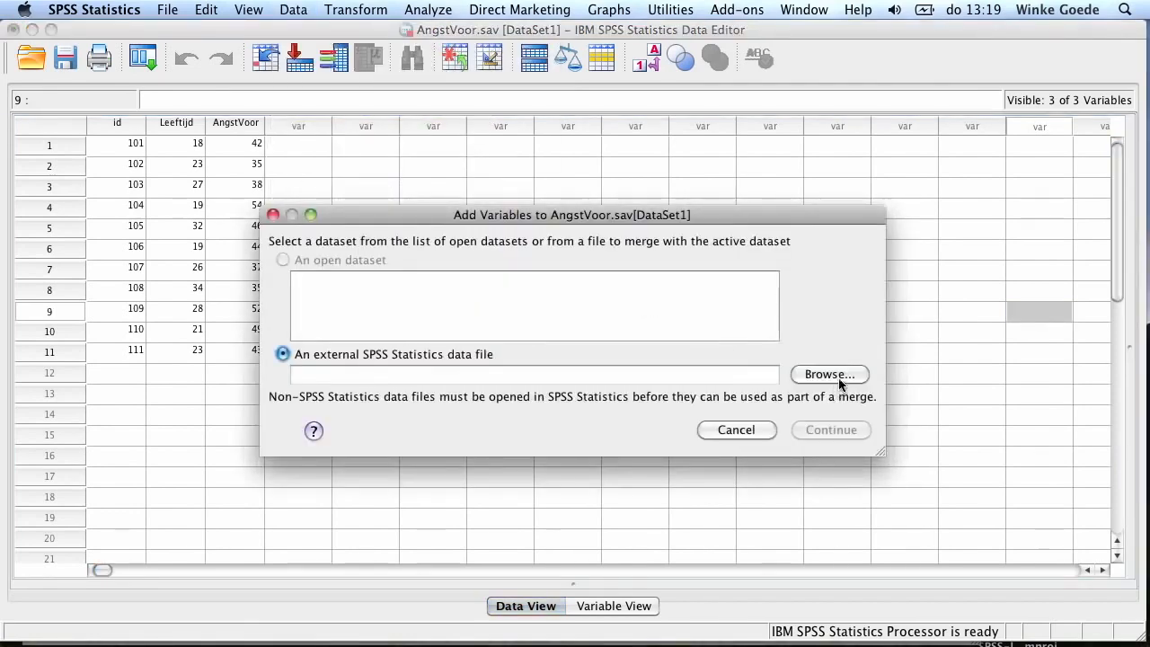
click(828, 374)
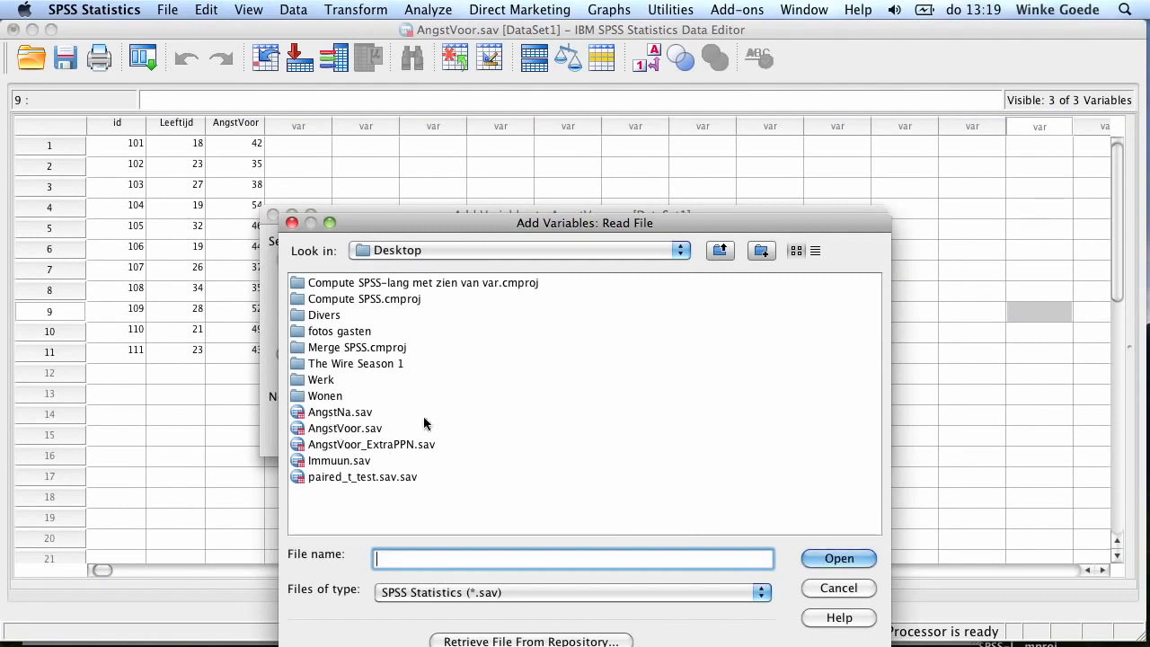
click(393, 414)
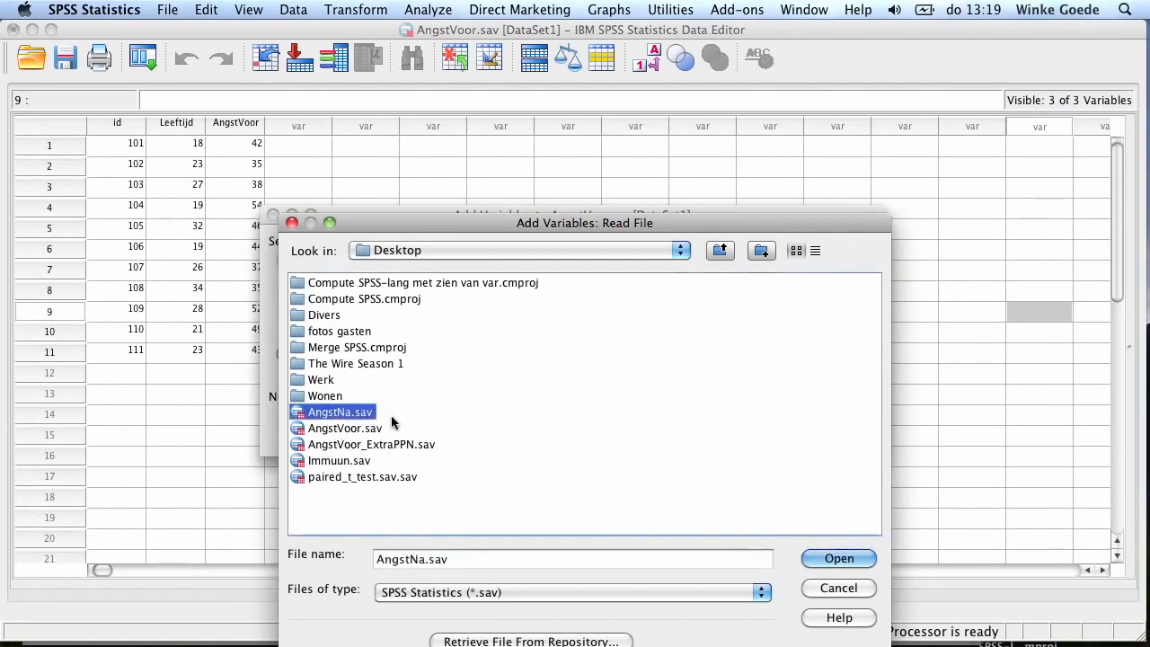
click(817, 555)
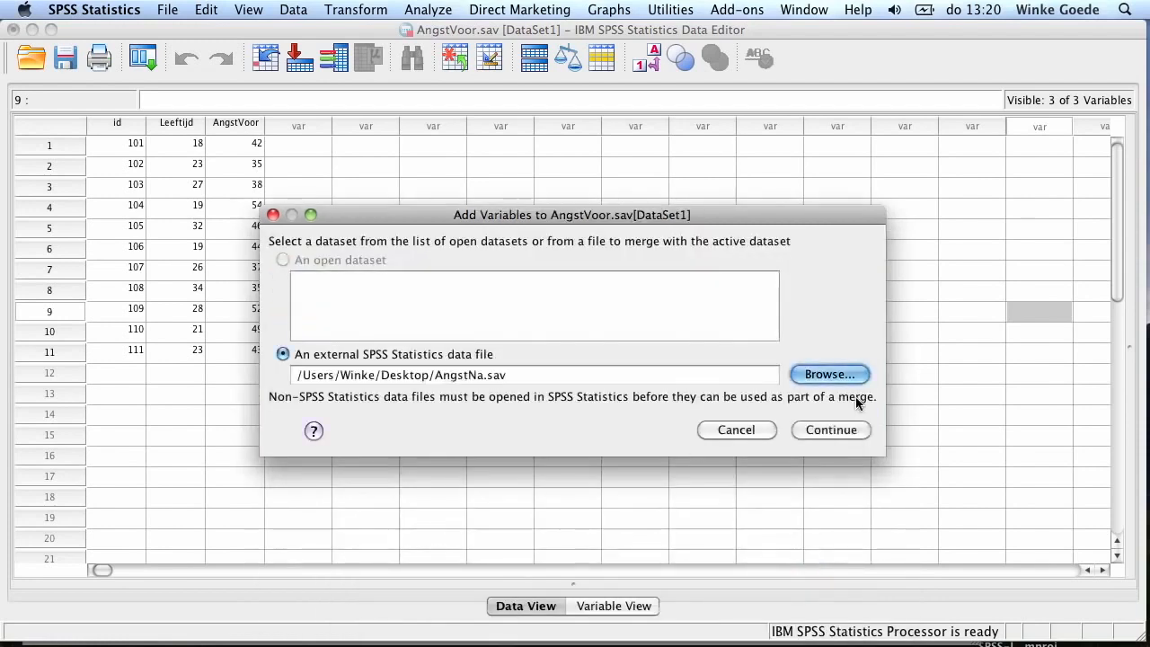
click(832, 429)
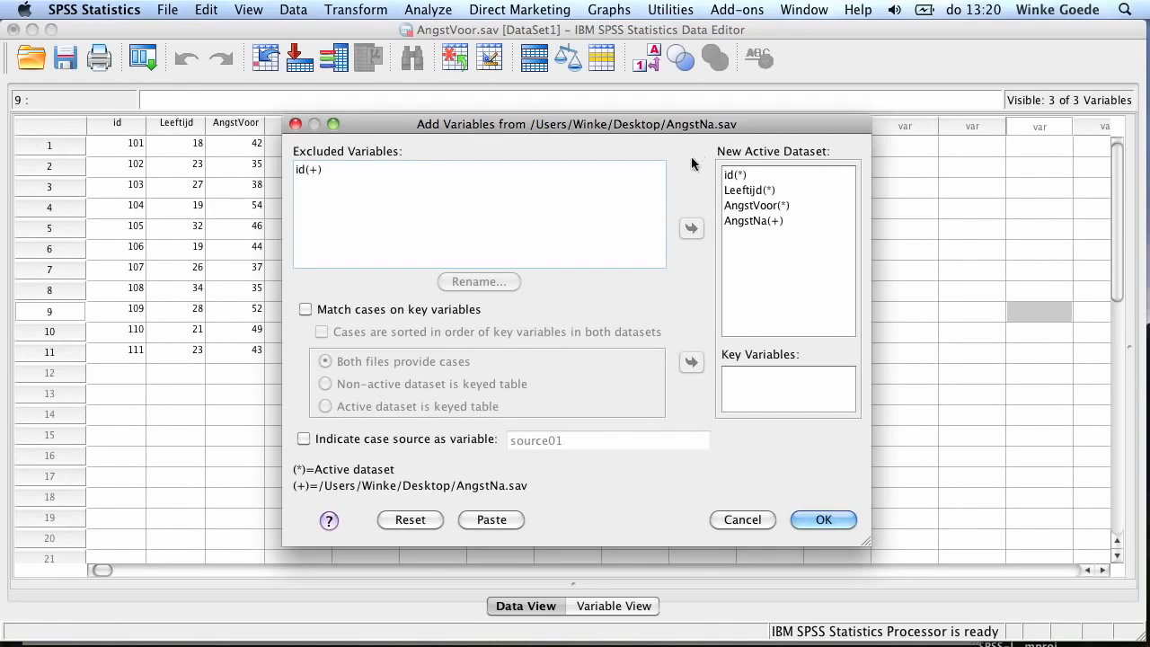
click(808, 207)
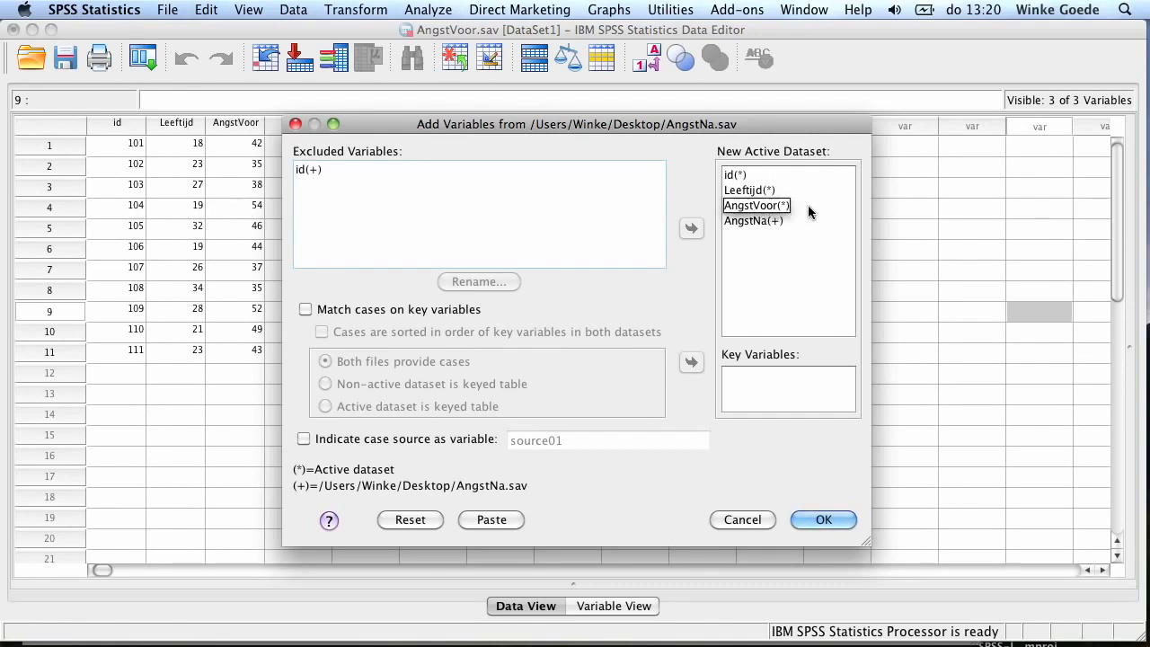
click(770, 174)
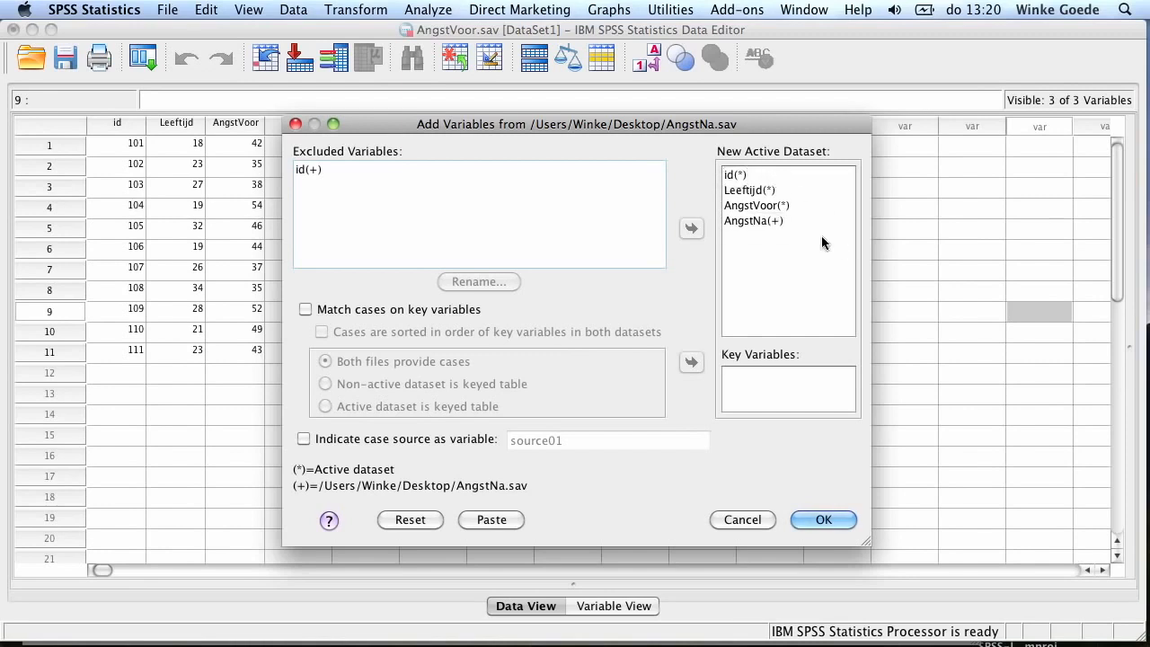
click(788, 220)
click(464, 180)
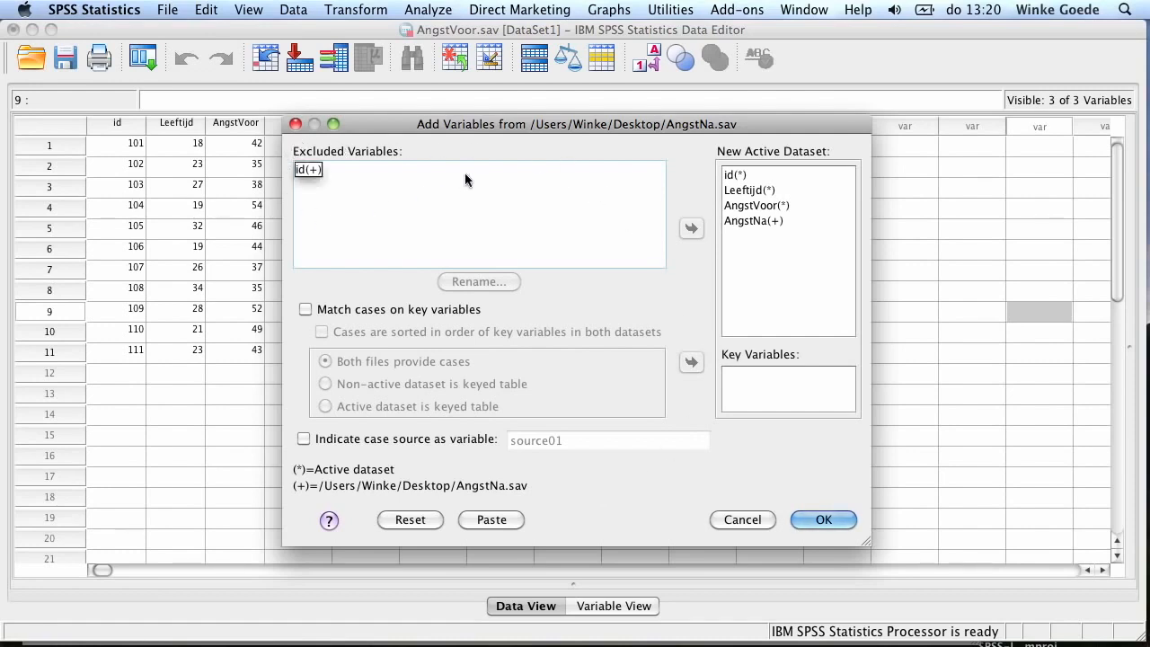
click(465, 174)
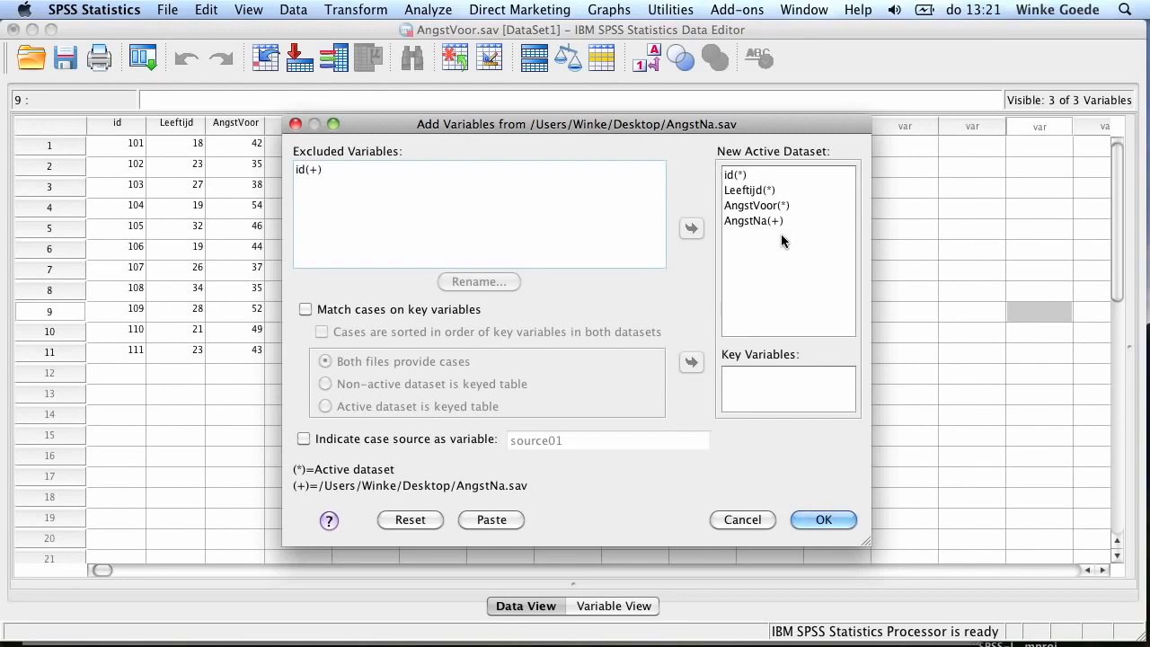
Step: Match cases on key variables and use the excluded variable id(+) as the key variable
click(322, 169)
click(304, 310)
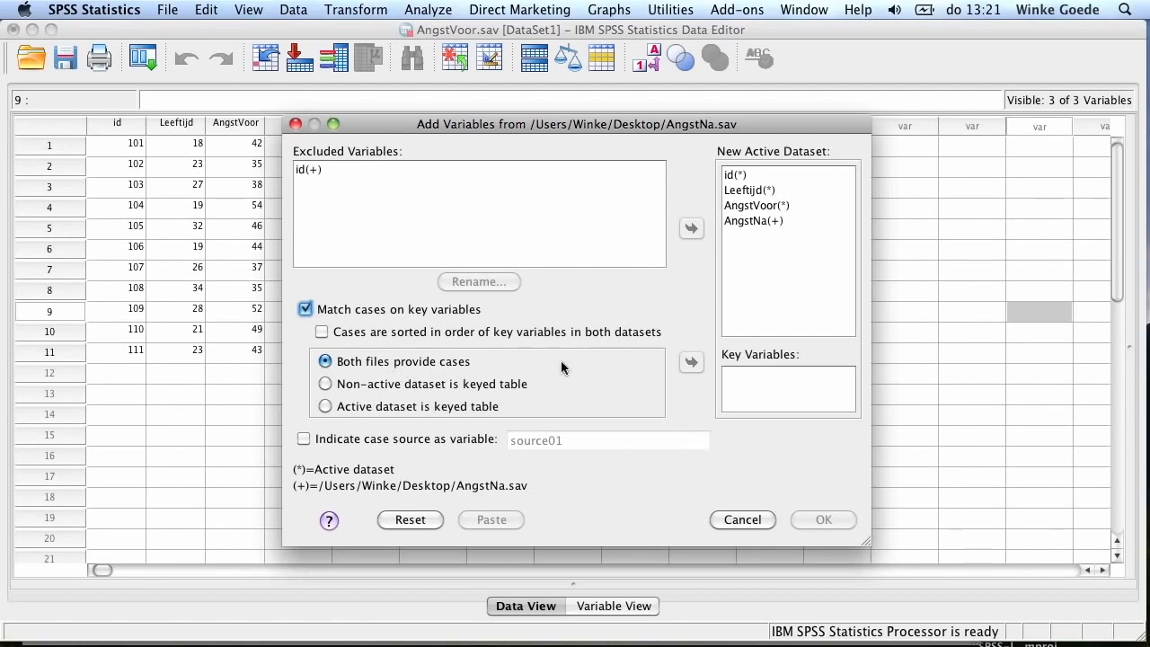
click(316, 170)
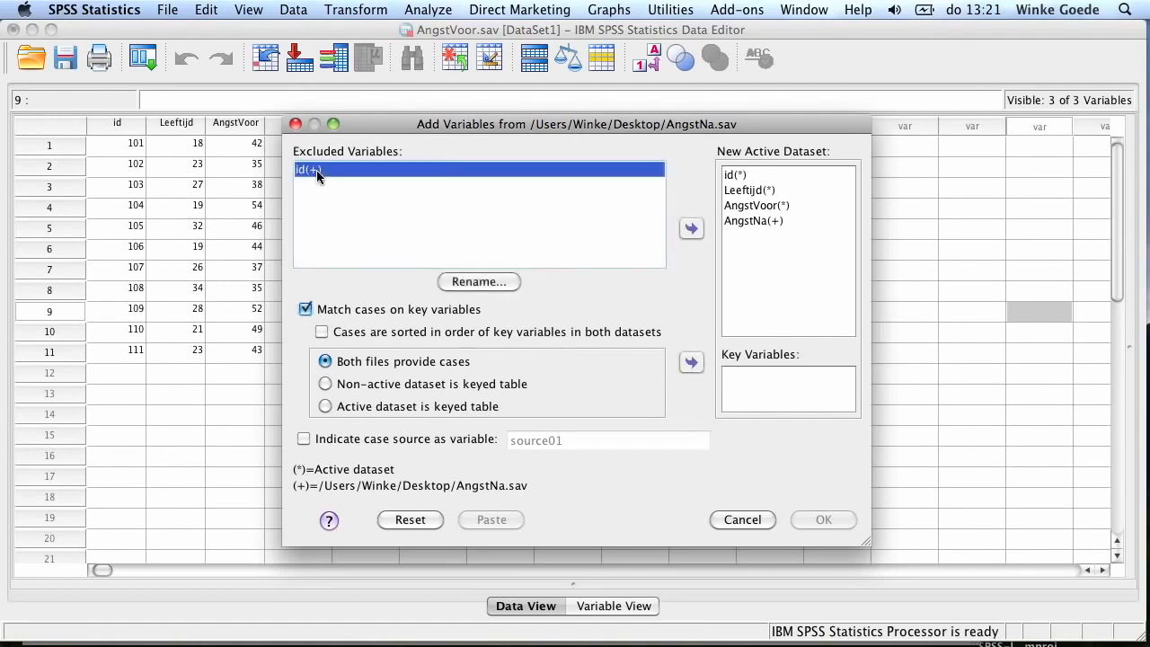
click(691, 362)
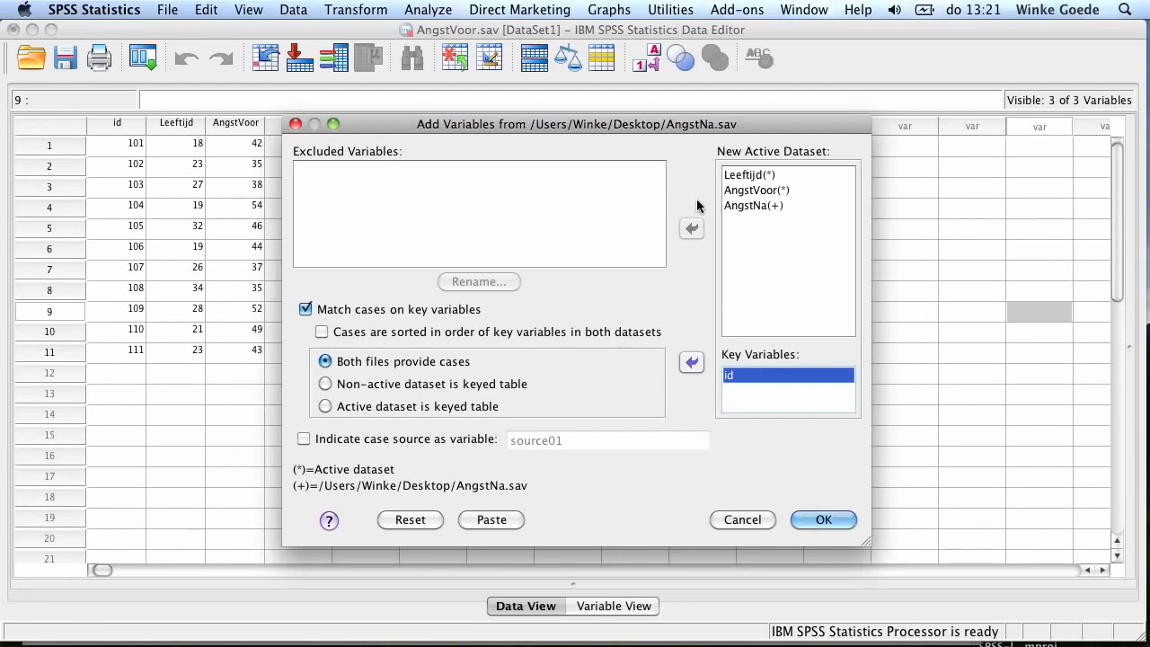
Step: Generate the syntax for the variable merge and run only its STAR JOIN block
click(495, 518)
mouse_move(1149, 0)
click(402, 404)
drag(510, 382, 430, 322)
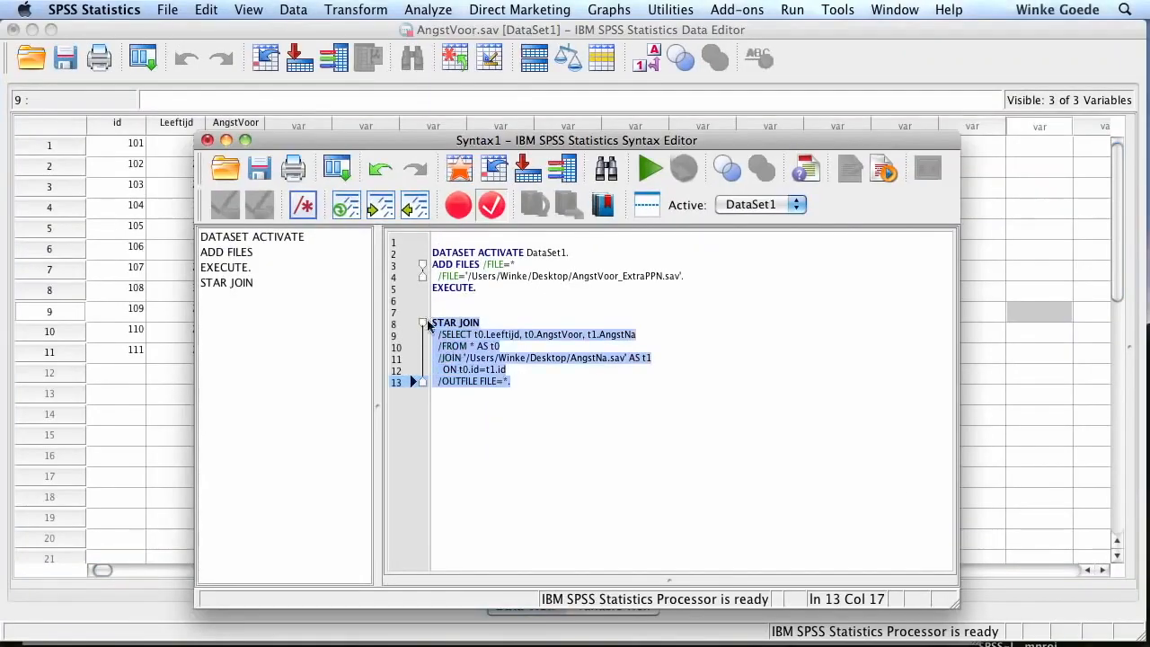
click(647, 168)
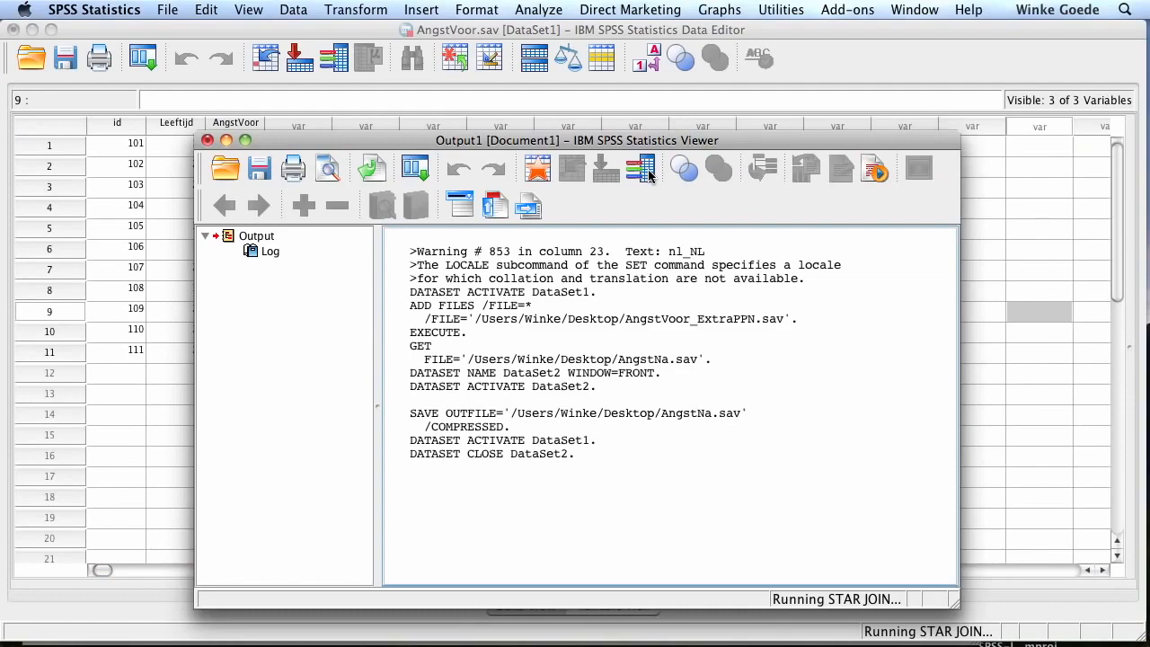